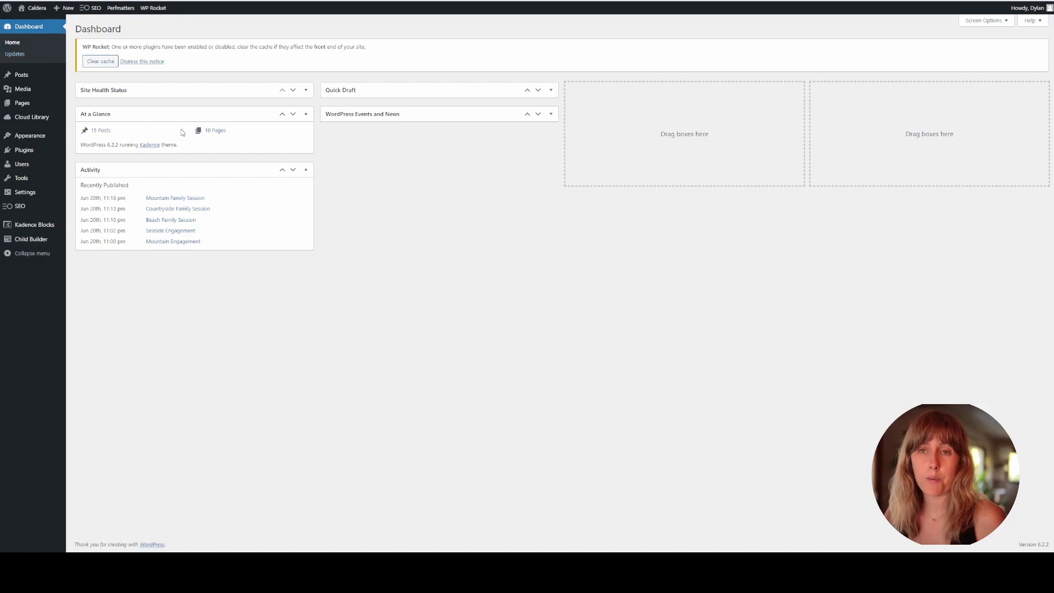
- Open the theme customizer and go to the Colors settings under Colors & Fonts
{"action": "mouse_move", "coordinate": [32, 137]}
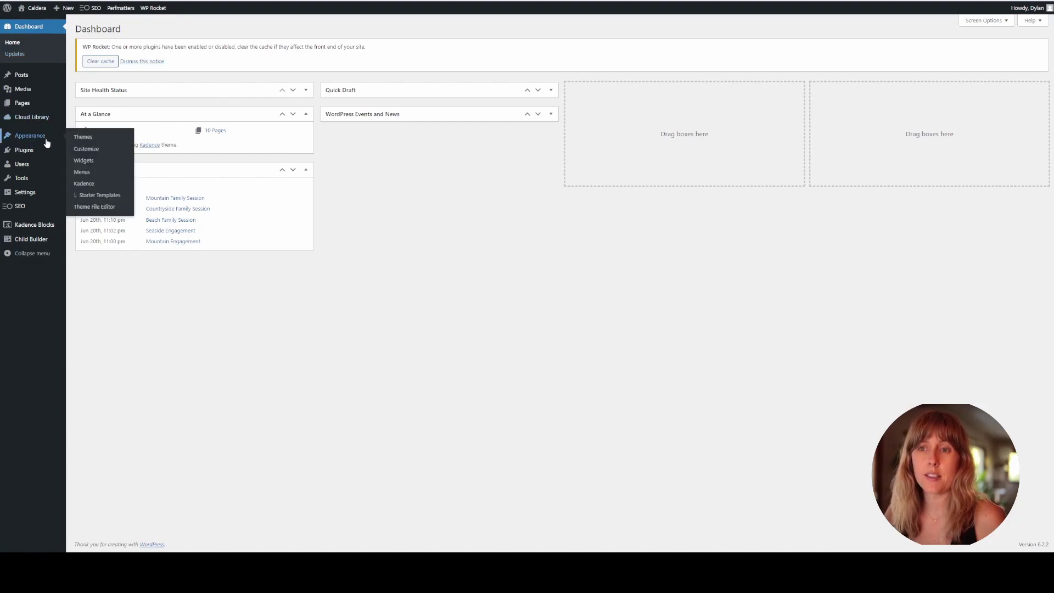
{"action": "left_click", "coordinate": [86, 150]}
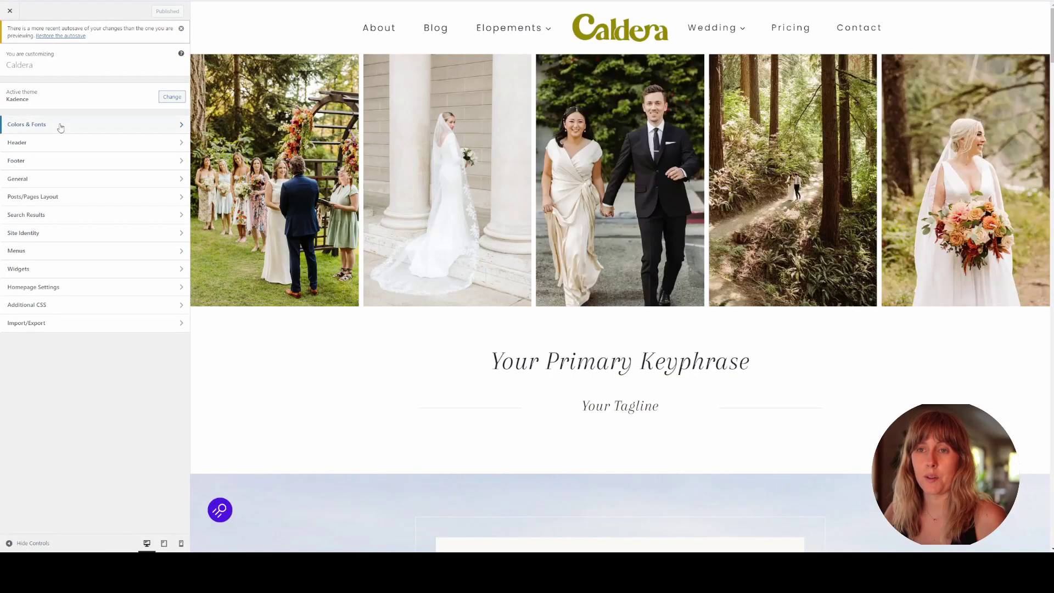
{"action": "left_click", "coordinate": [60, 127]}
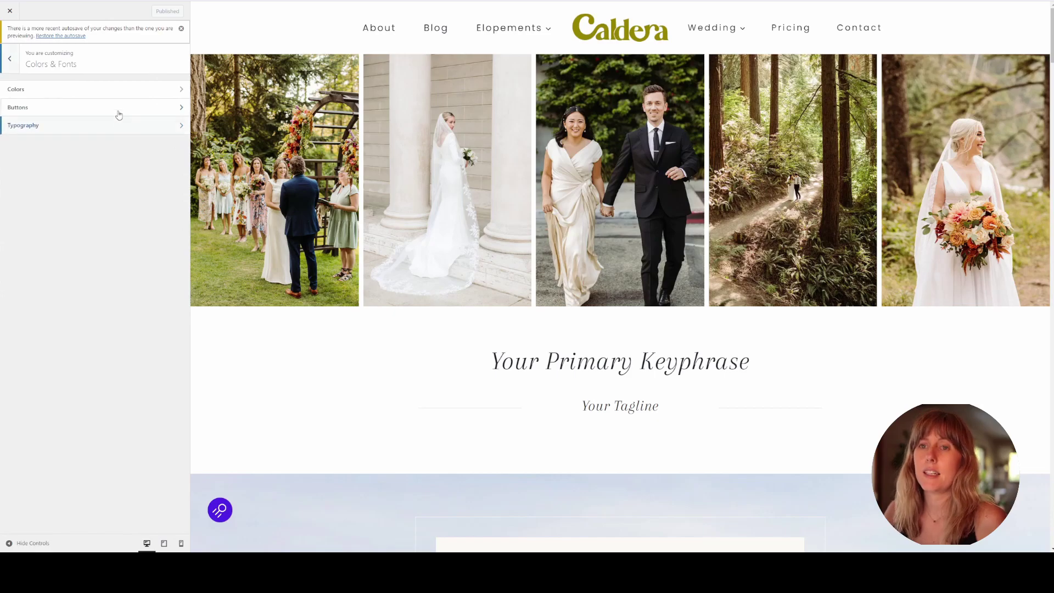
{"action": "left_click", "coordinate": [108, 90]}
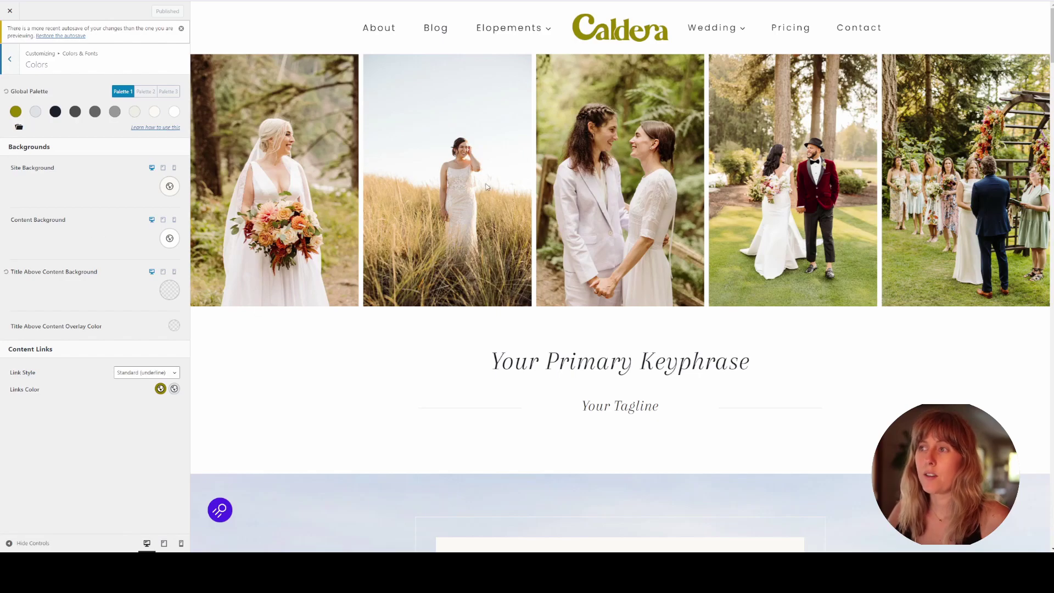
- Set the first accent color of Palette 1 to dark blue 000494, and switch the global palette to Palette 2
{"action": "scroll", "coordinate": [546, 181], "scroll_direction": "down", "scroll_amount": 6}
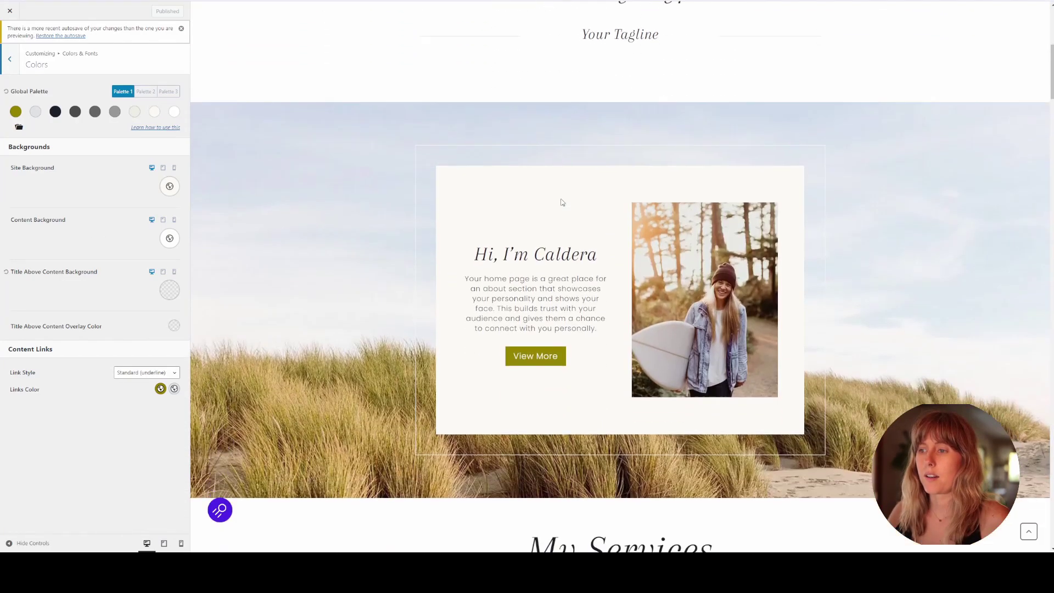
{"action": "scroll", "coordinate": [550, 376], "scroll_direction": "down", "scroll_amount": 6}
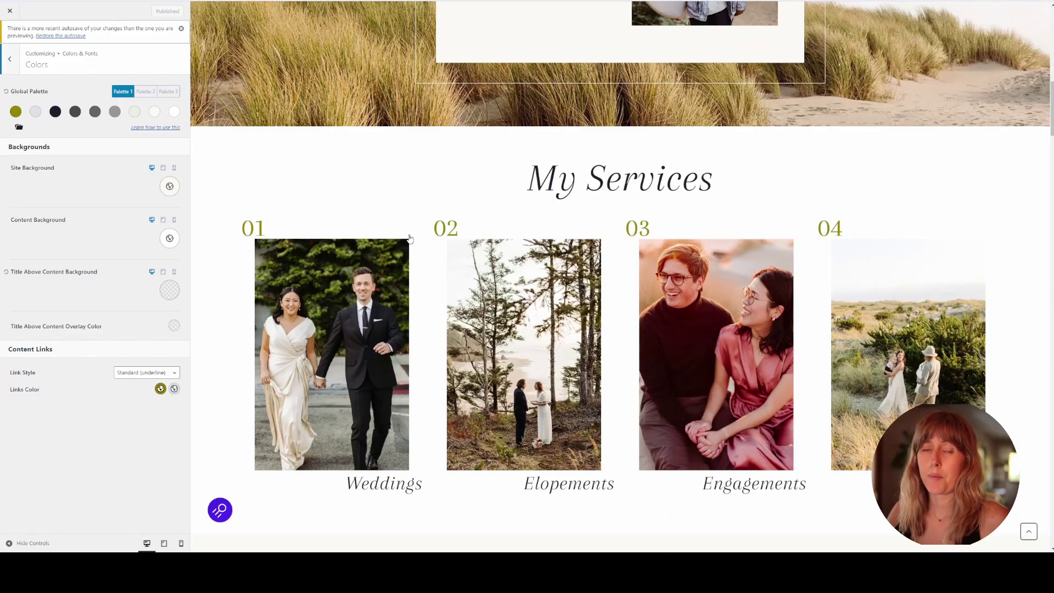
{"action": "scroll", "coordinate": [497, 243], "scroll_direction": "down", "scroll_amount": 10}
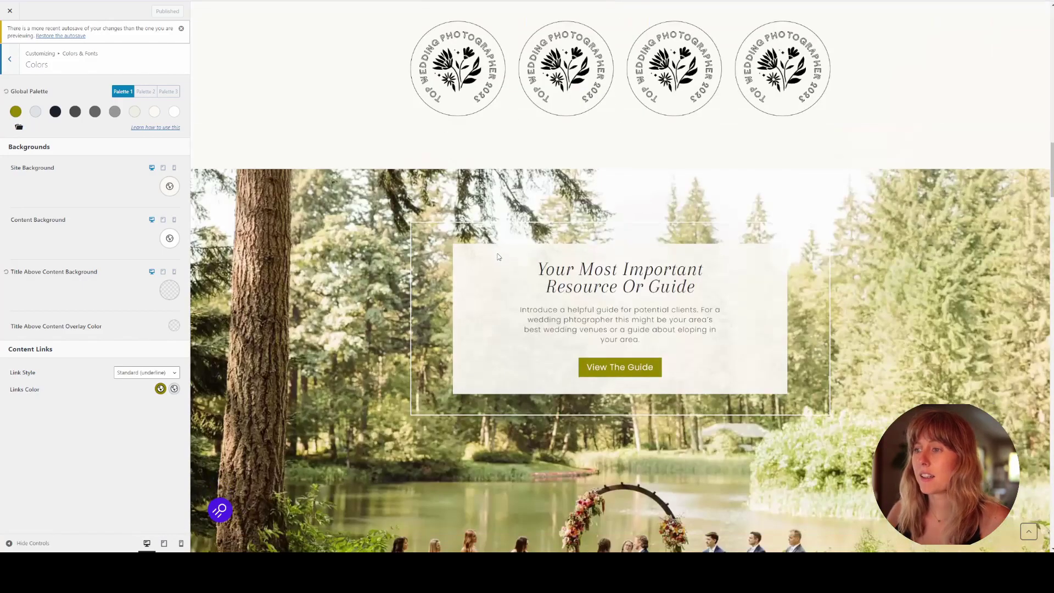
{"action": "scroll", "coordinate": [586, 268], "scroll_direction": "down", "scroll_amount": 4}
{"action": "scroll", "coordinate": [585, 275], "scroll_direction": "down", "scroll_amount": 4}
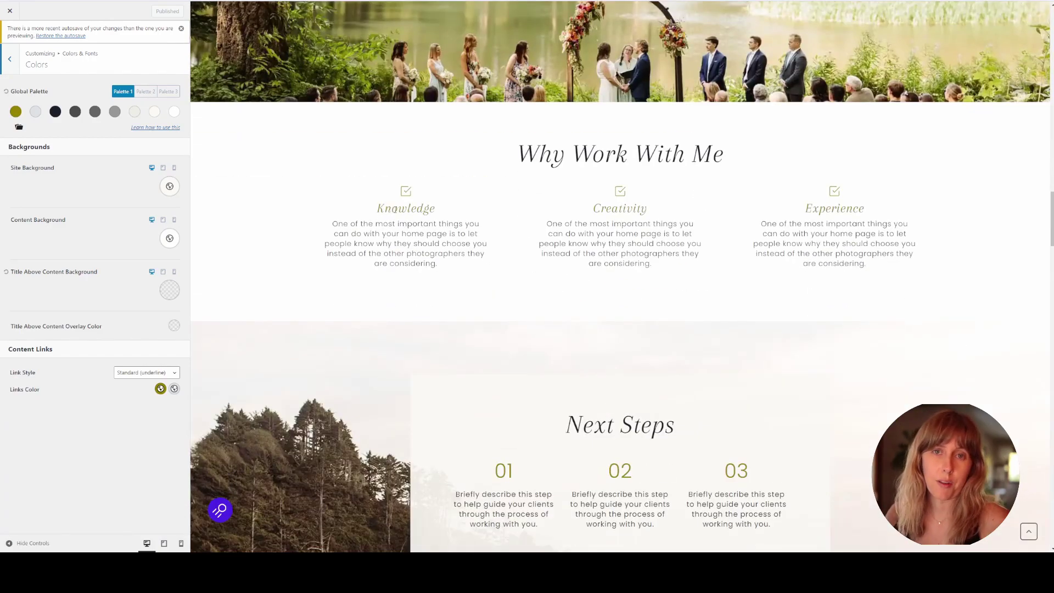
{"action": "scroll", "coordinate": [386, 309], "scroll_direction": "up", "scroll_amount": 6}
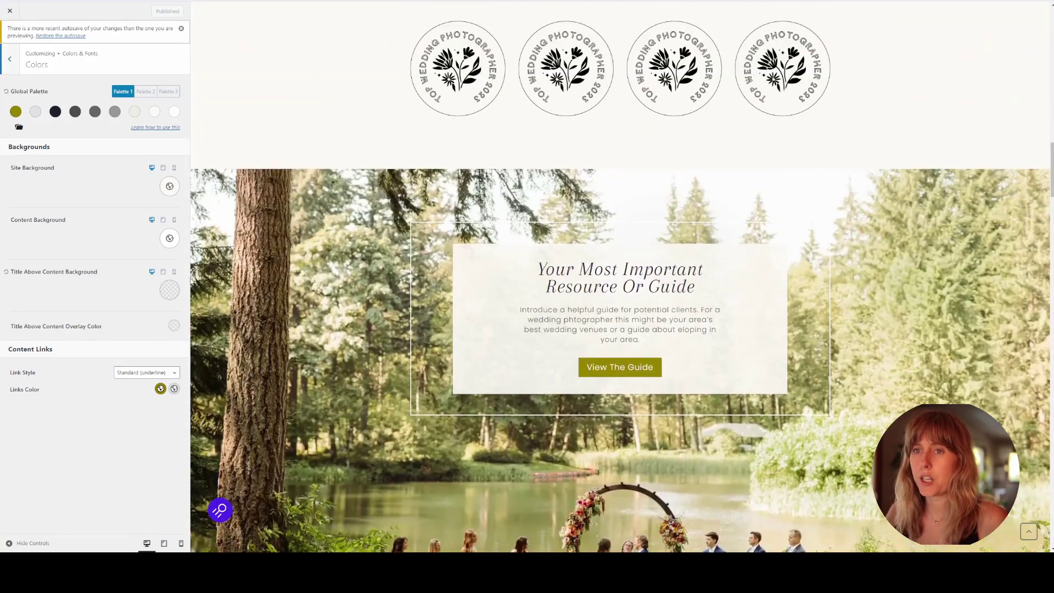
{"action": "left_click", "coordinate": [16, 115]}
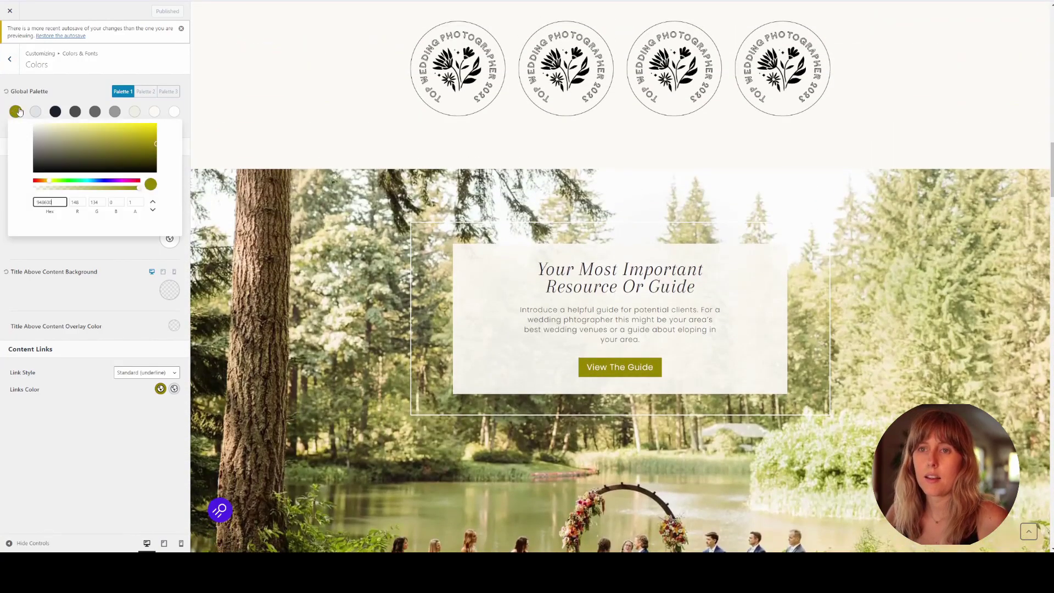
{"action": "left_click", "coordinate": [105, 182]}
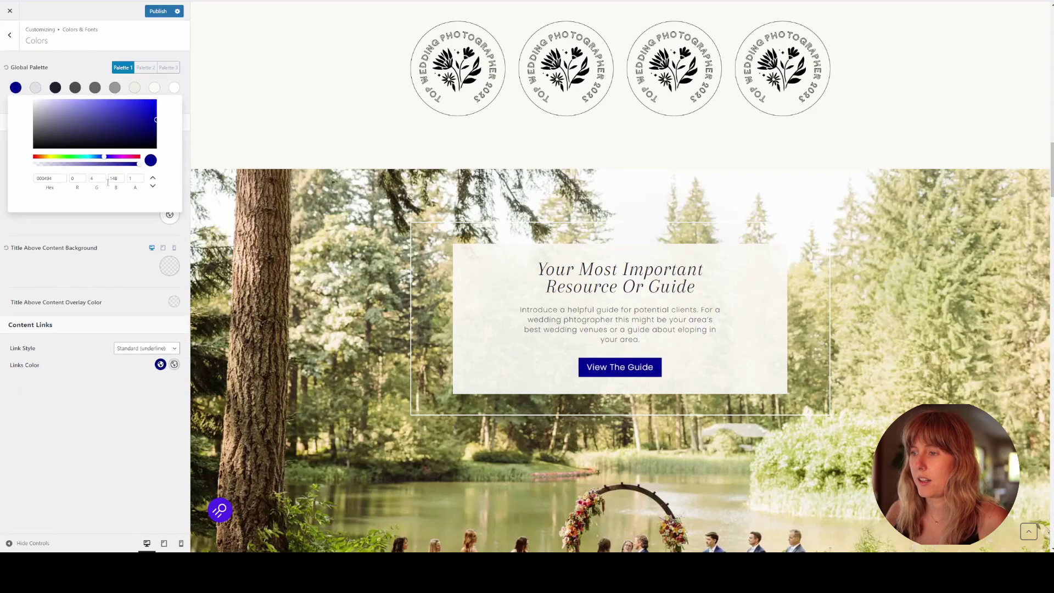
{"action": "scroll", "coordinate": [743, 315], "scroll_direction": "down", "scroll_amount": 5}
{"action": "scroll", "coordinate": [696, 316], "scroll_direction": "down", "scroll_amount": 2}
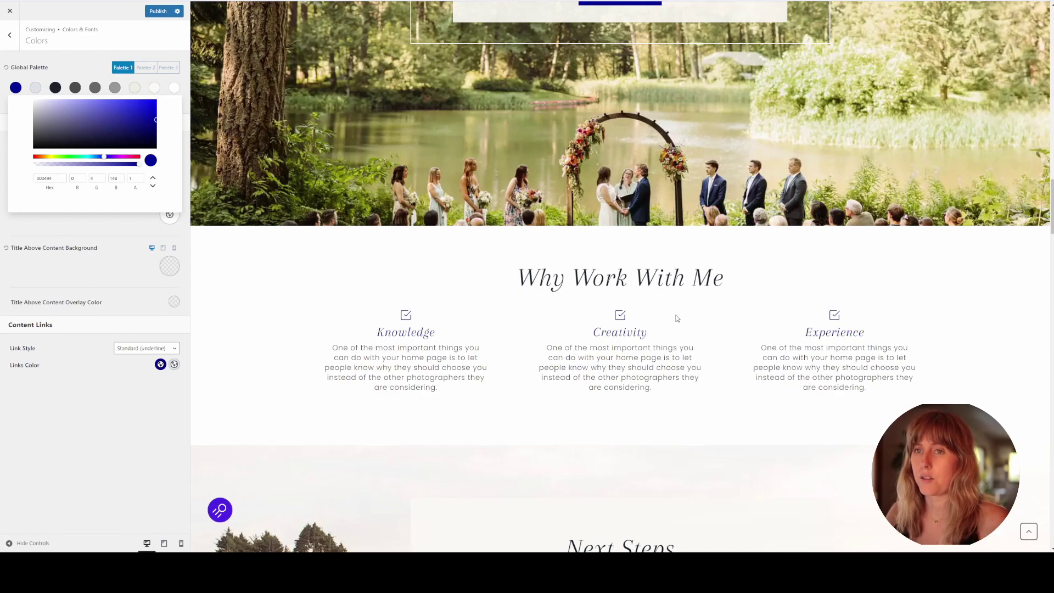
{"action": "scroll", "coordinate": [626, 346], "scroll_direction": "down", "scroll_amount": 2}
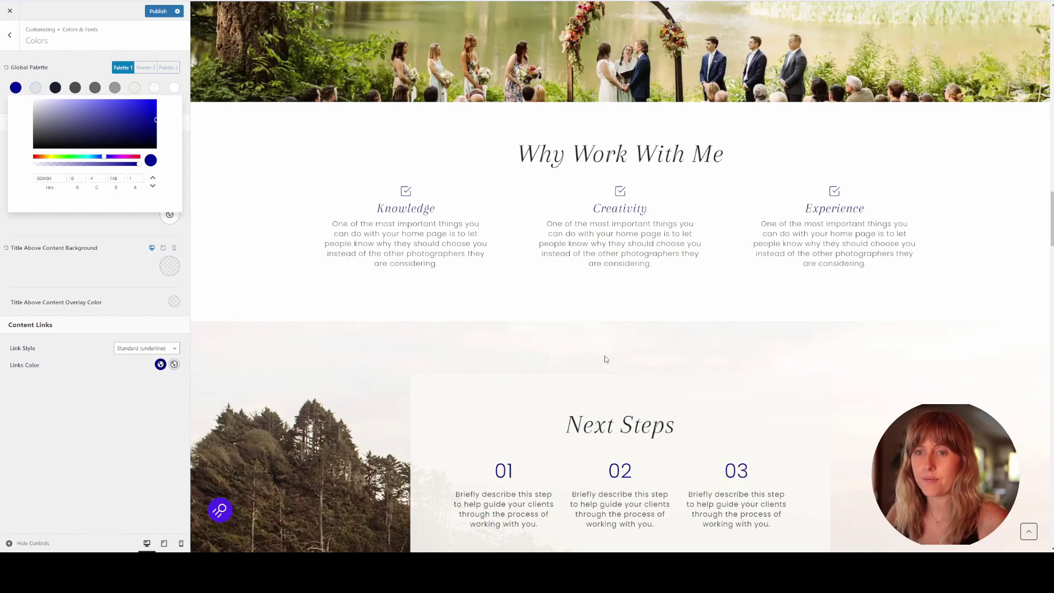
{"action": "left_click", "coordinate": [606, 359]}
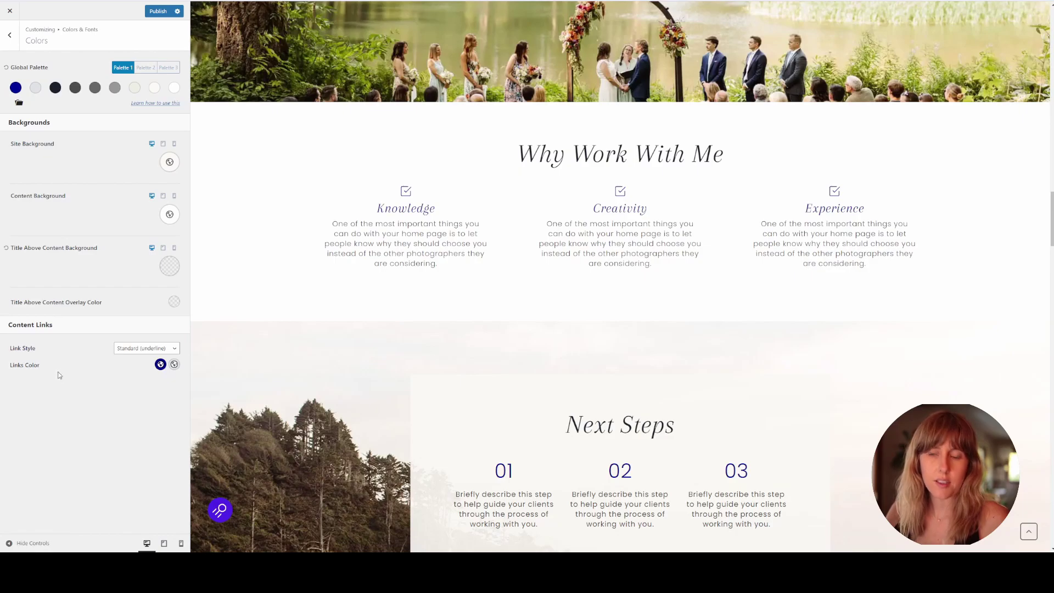
{"action": "left_click", "coordinate": [146, 68]}
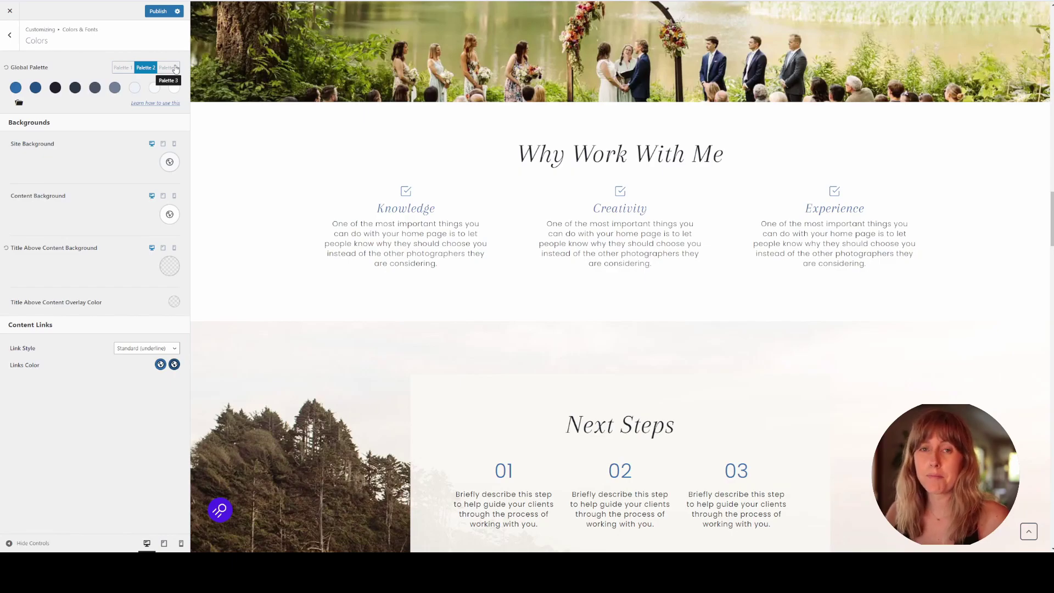
- Read the Kadence guide on using the theme's global color palette and the role of each color
{"action": "left_click", "coordinate": [144, 105]}
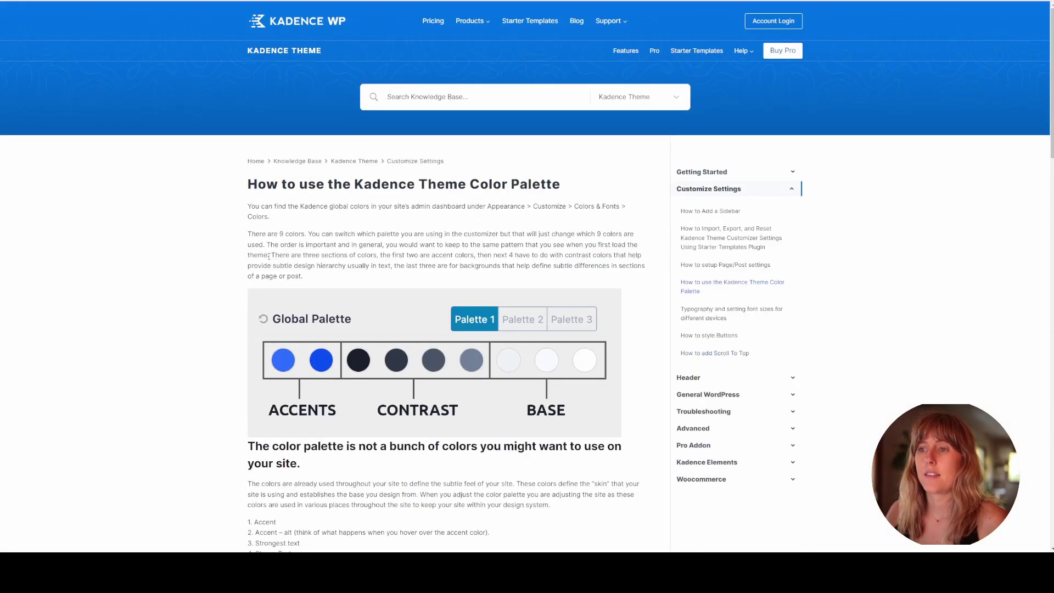
{"action": "scroll", "coordinate": [294, 247], "scroll_direction": "down", "scroll_amount": 2}
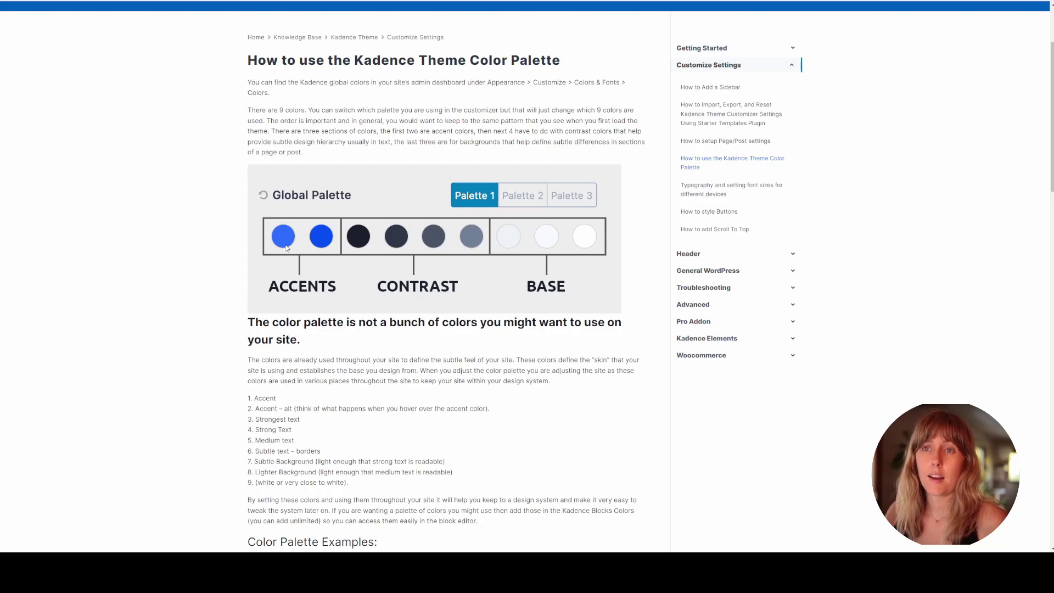
{"action": "scroll", "coordinate": [287, 248], "scroll_direction": "down", "scroll_amount": 2}
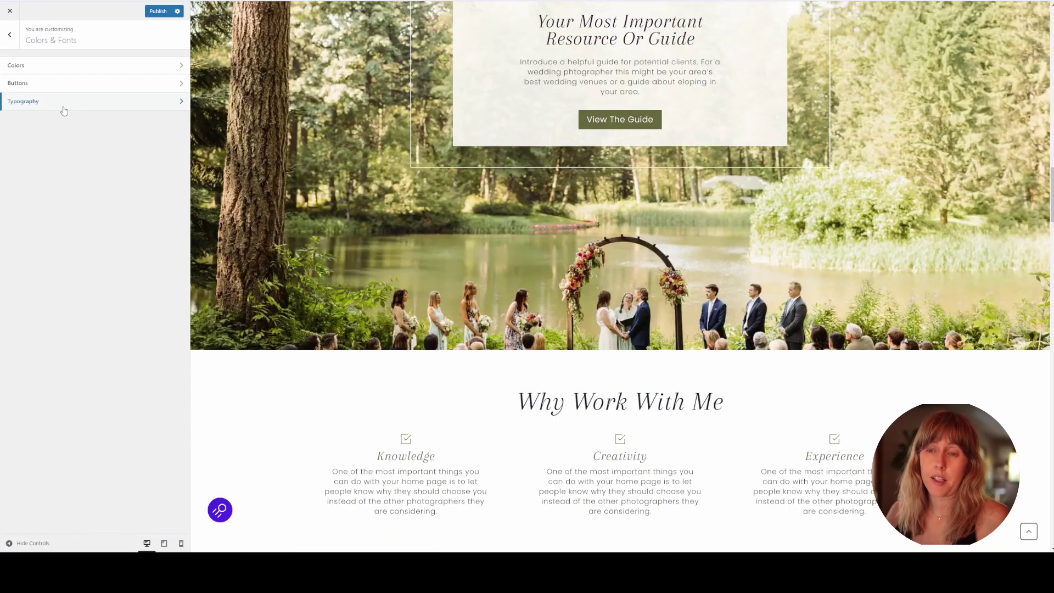
- Set the base font in the typography settings to Pompiere and check it throughout the home page preview
{"action": "left_click", "coordinate": [64, 109]}
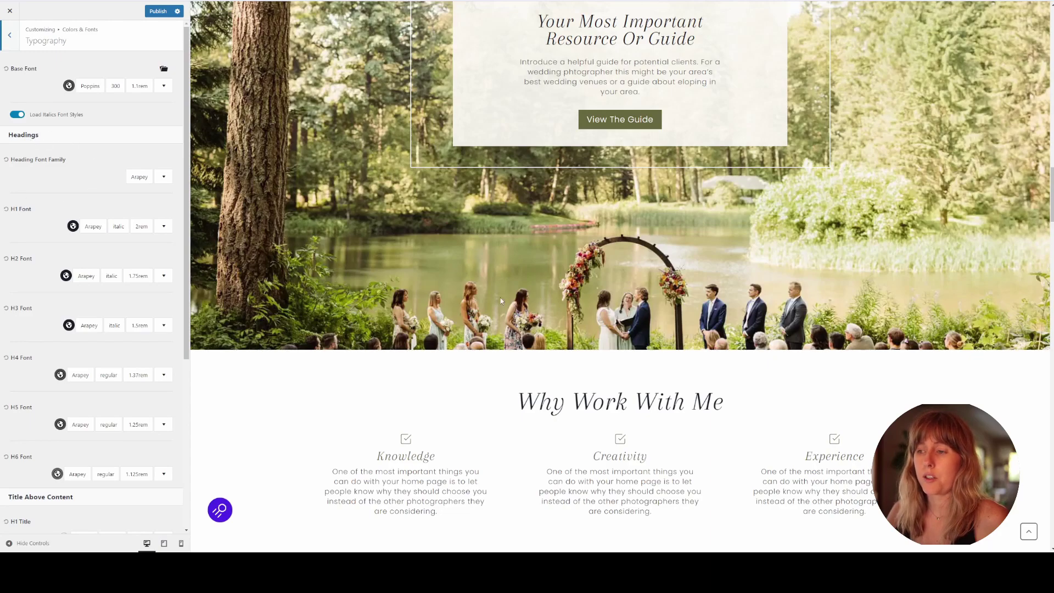
{"action": "scroll", "coordinate": [508, 299], "scroll_direction": "down", "scroll_amount": 2}
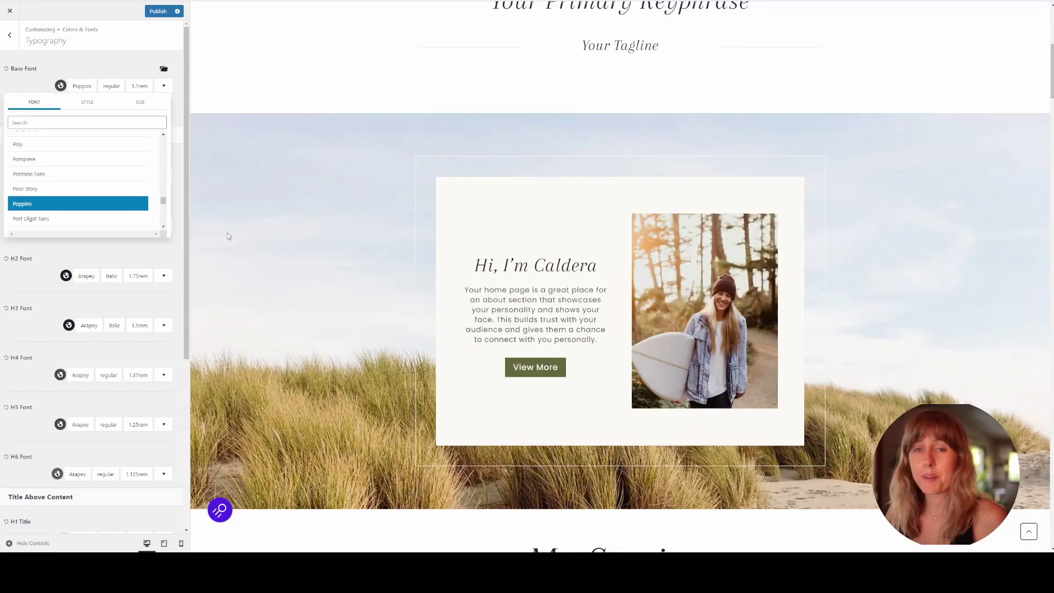
{"action": "left_click", "coordinate": [67, 162]}
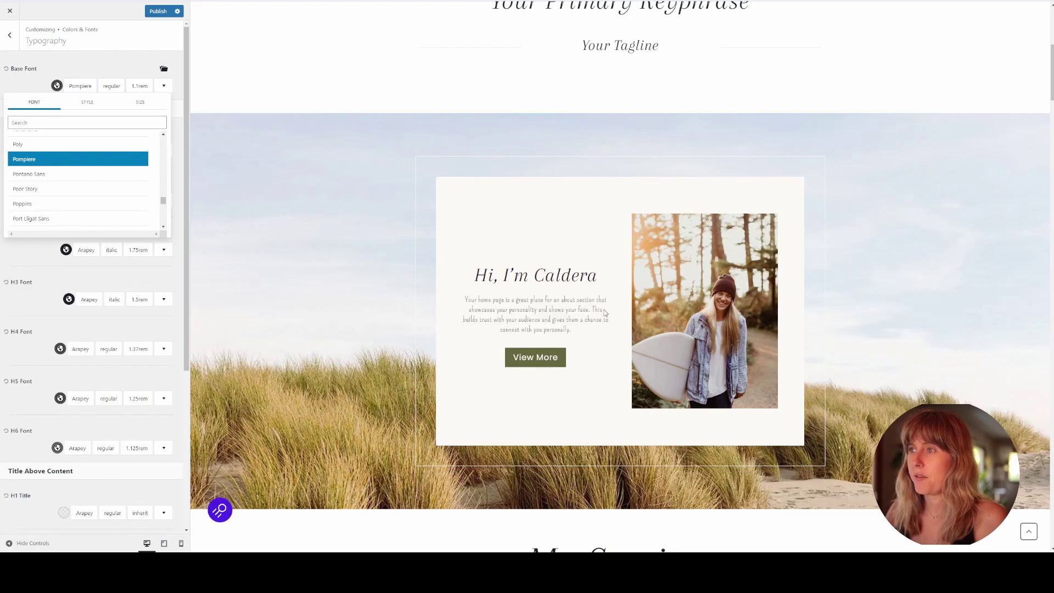
{"action": "scroll", "coordinate": [565, 323], "scroll_direction": "up", "scroll_amount": 6}
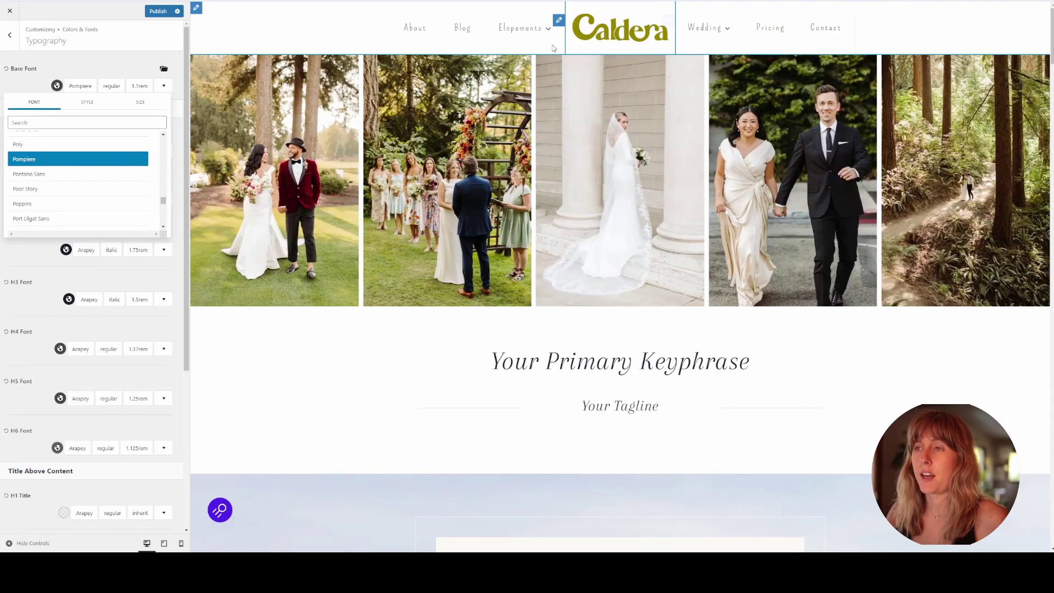
{"action": "scroll", "coordinate": [543, 282], "scroll_direction": "down", "scroll_amount": 9}
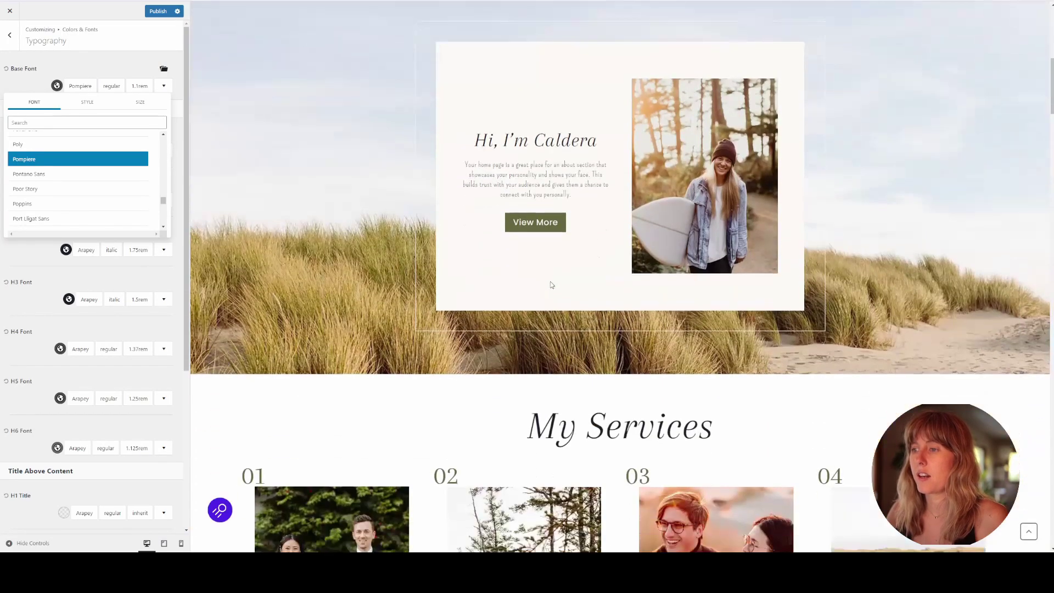
{"action": "scroll", "coordinate": [511, 203], "scroll_direction": "down", "scroll_amount": 2}
{"action": "scroll", "coordinate": [511, 202], "scroll_direction": "down", "scroll_amount": 15}
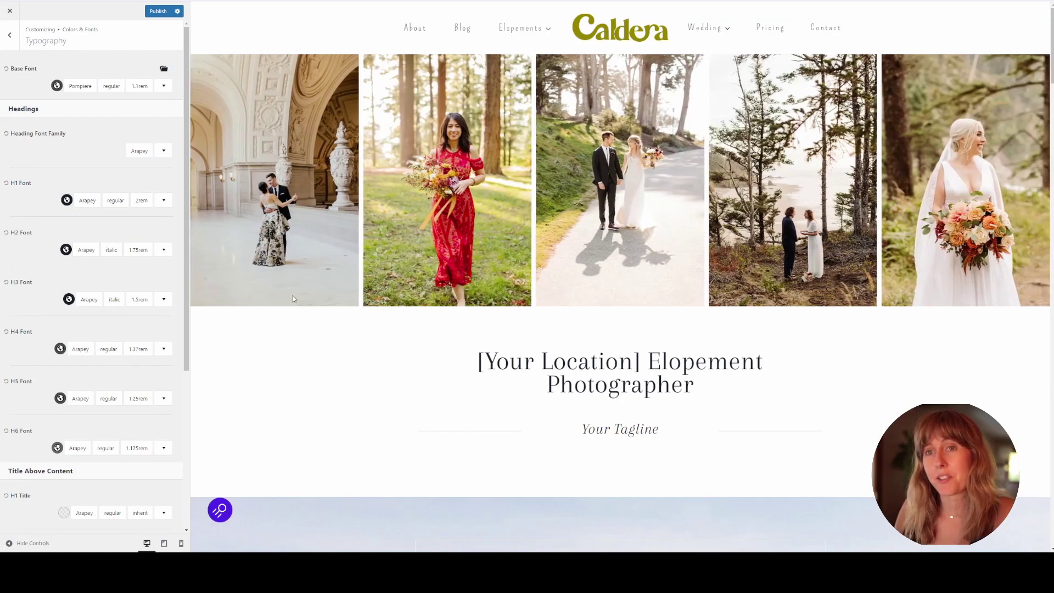
- Leave the typography settings and open the header's logo settings
{"action": "left_click", "coordinate": [8, 37]}
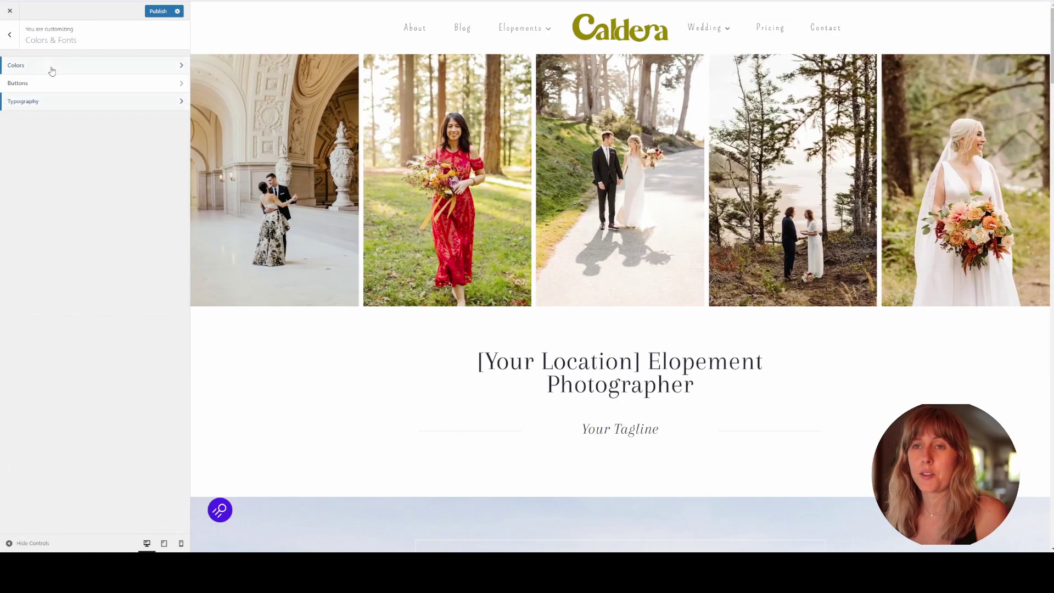
{"action": "left_click", "coordinate": [11, 37]}
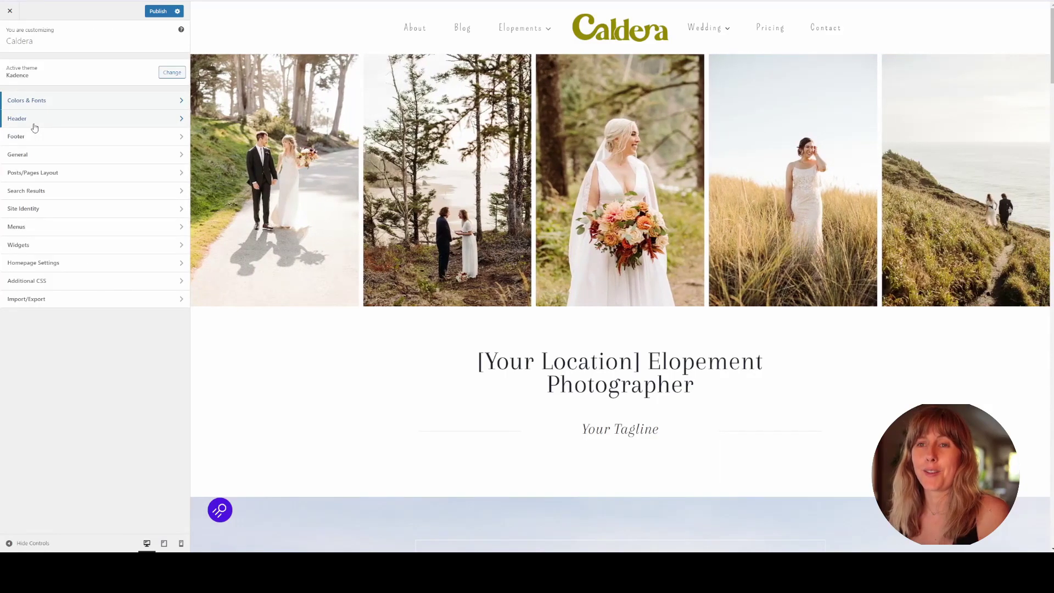
{"action": "left_click", "coordinate": [34, 125]}
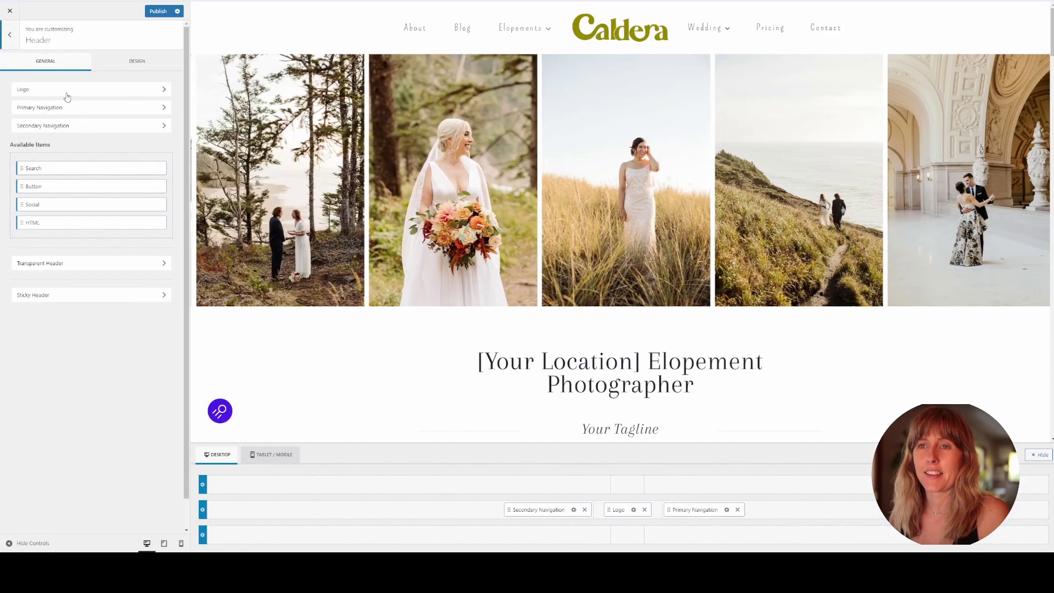
{"action": "left_click", "coordinate": [67, 97]}
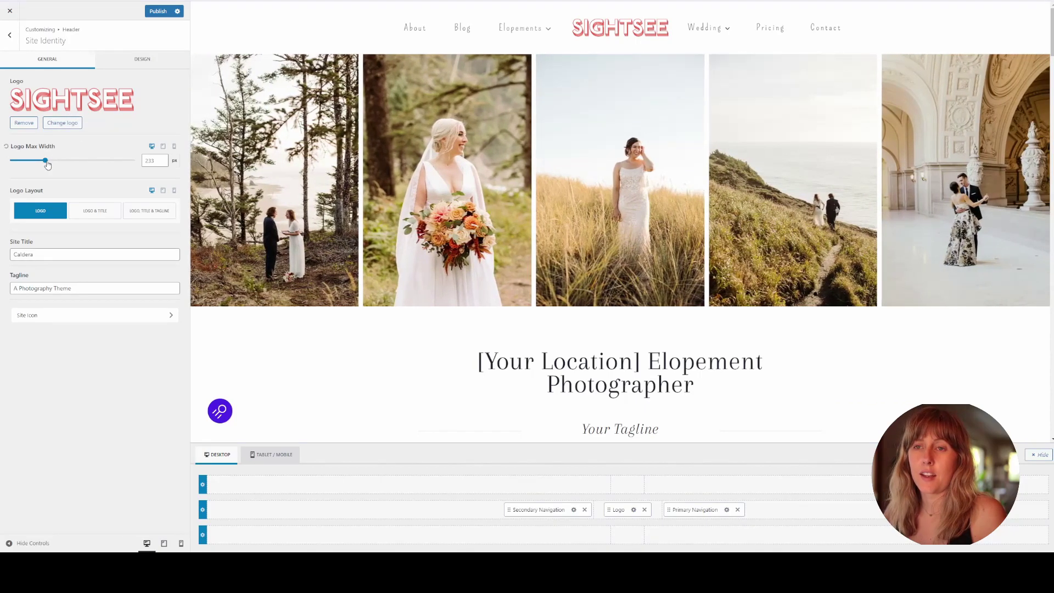
- Set the logo's maximum width for desktop to 580 px
{"action": "mouse_move", "coordinate": [48, 165]}
{"action": "left_mouse_down"}
{"action": "mouse_move", "coordinate": [125, 163]}
{"action": "mouse_move", "coordinate": [41, 163]}
{"action": "left_mouse_up"}
{"action": "double_click", "coordinate": [151, 161]}
{"action": "type", "text": "225"}
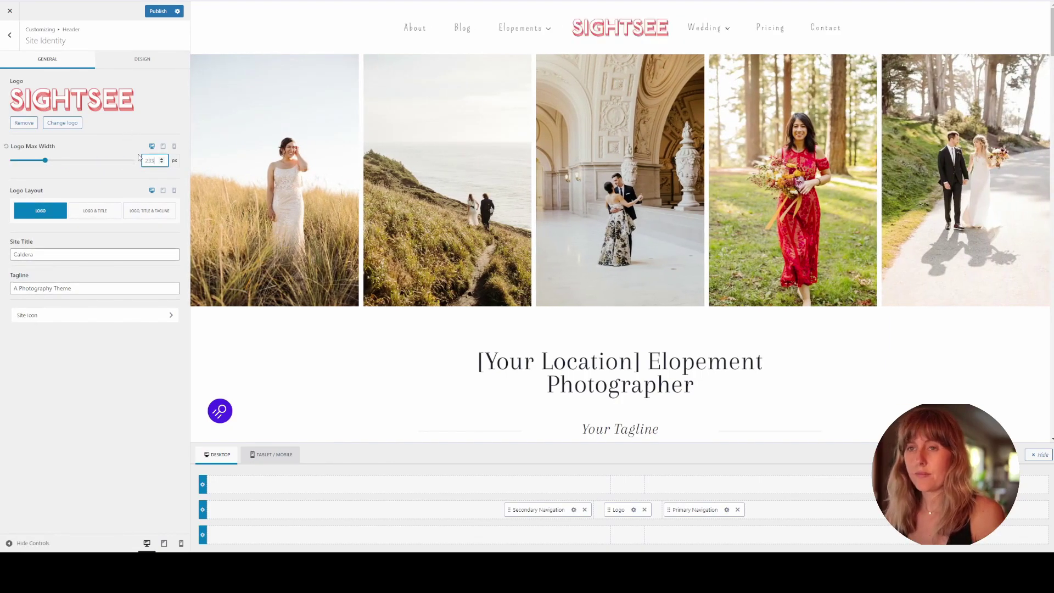
{"action": "left_click", "coordinate": [100, 160]}
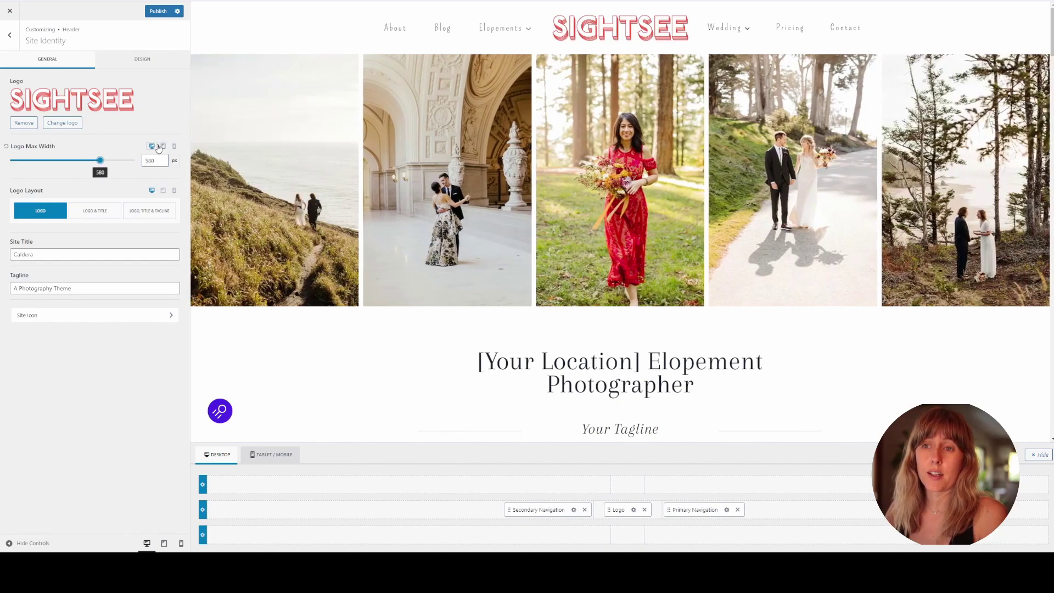
- Enable a different logo for mobile and choose the mobilelogo.png image from the media library for it
{"action": "left_click", "coordinate": [164, 146]}
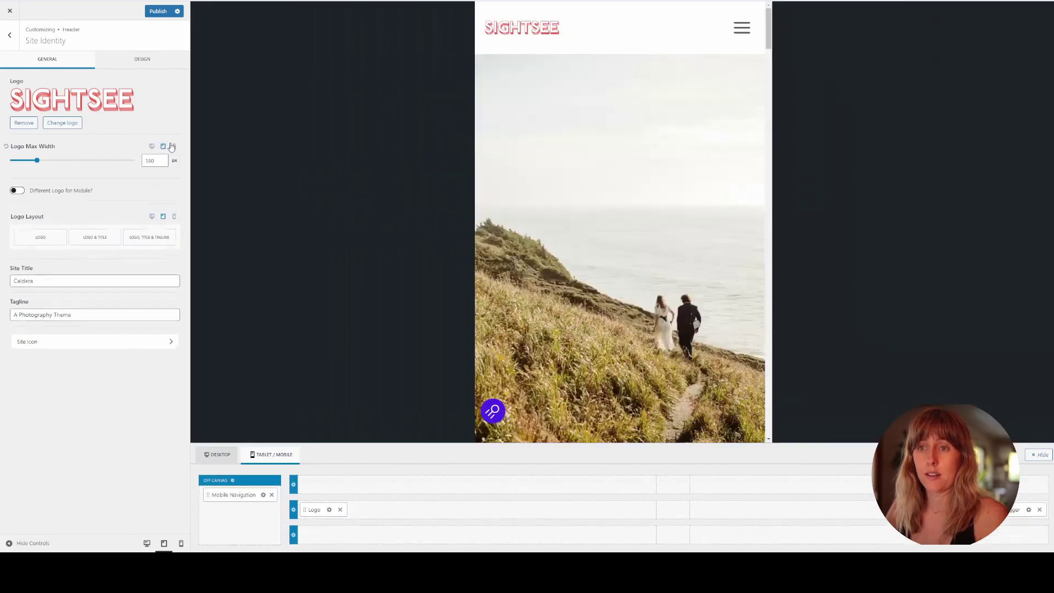
{"action": "left_click", "coordinate": [175, 147]}
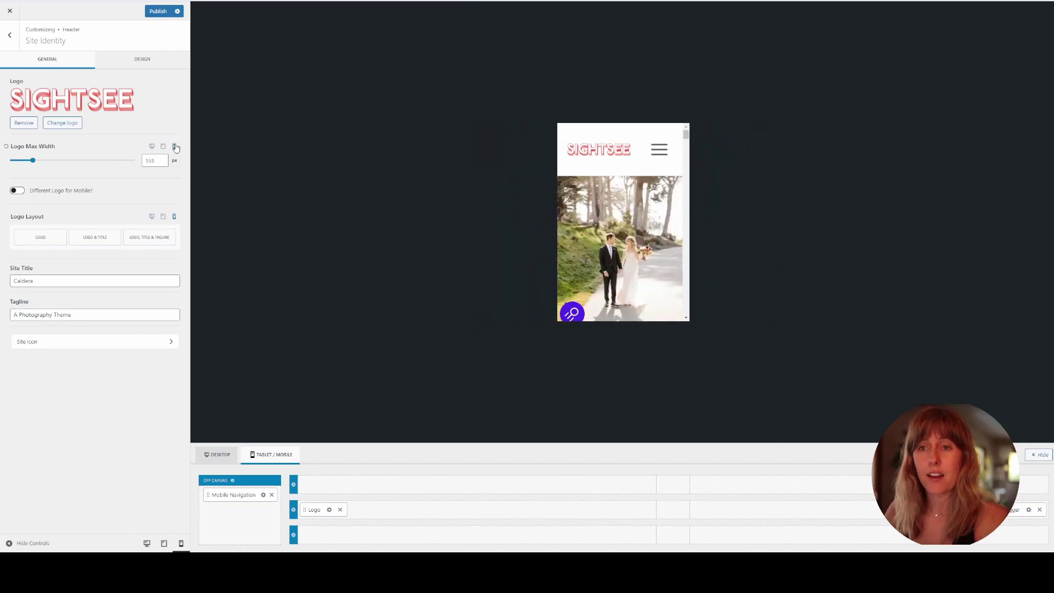
{"action": "left_click", "coordinate": [17, 191]}
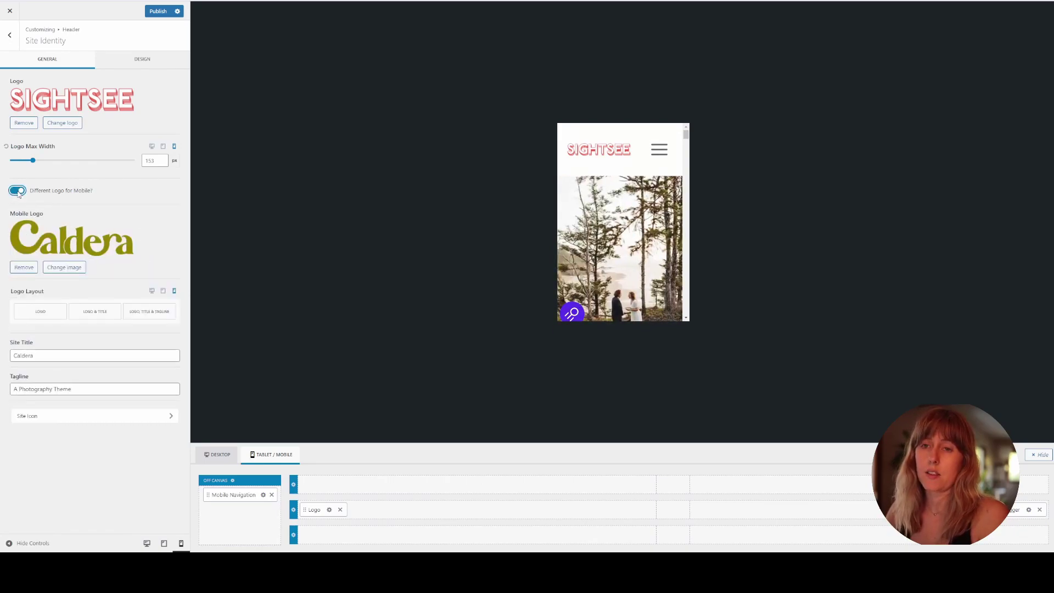
{"action": "left_click", "coordinate": [62, 268]}
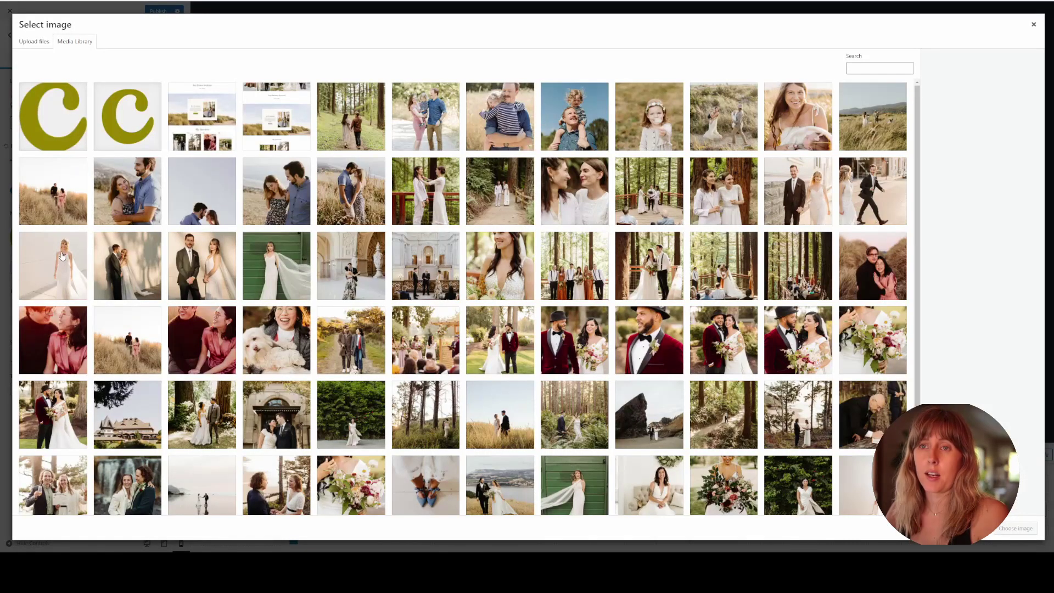
{"action": "left_click", "coordinate": [113, 129]}
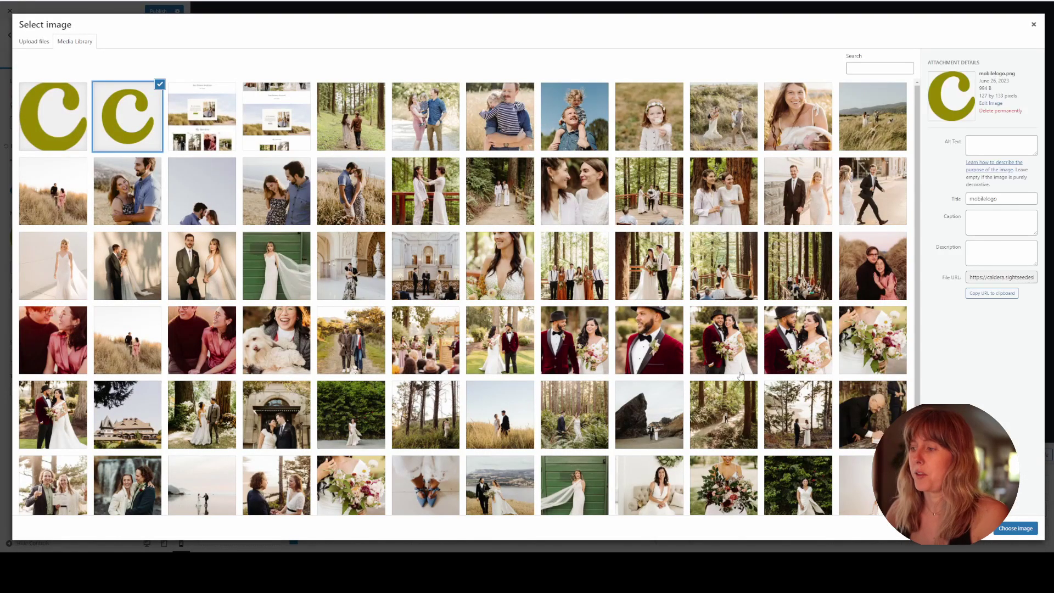
{"action": "left_click", "coordinate": [1015, 528]}
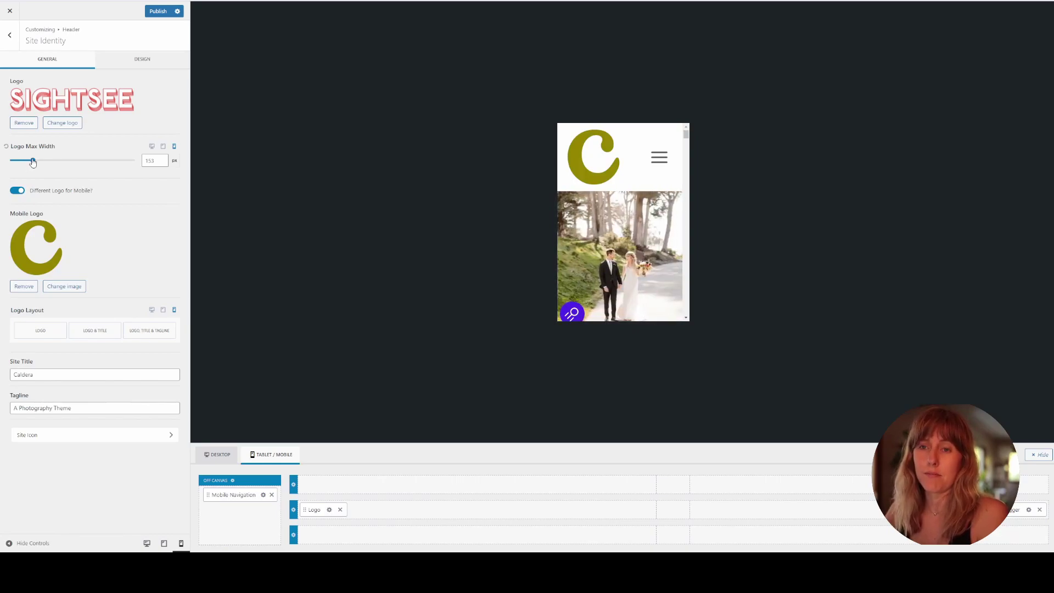
- Set the logo's maximum width for mobile to 79 px and open the site icon settings
{"action": "left_click_drag", "start_coordinate": [33, 161], "coordinate": [21, 161]}
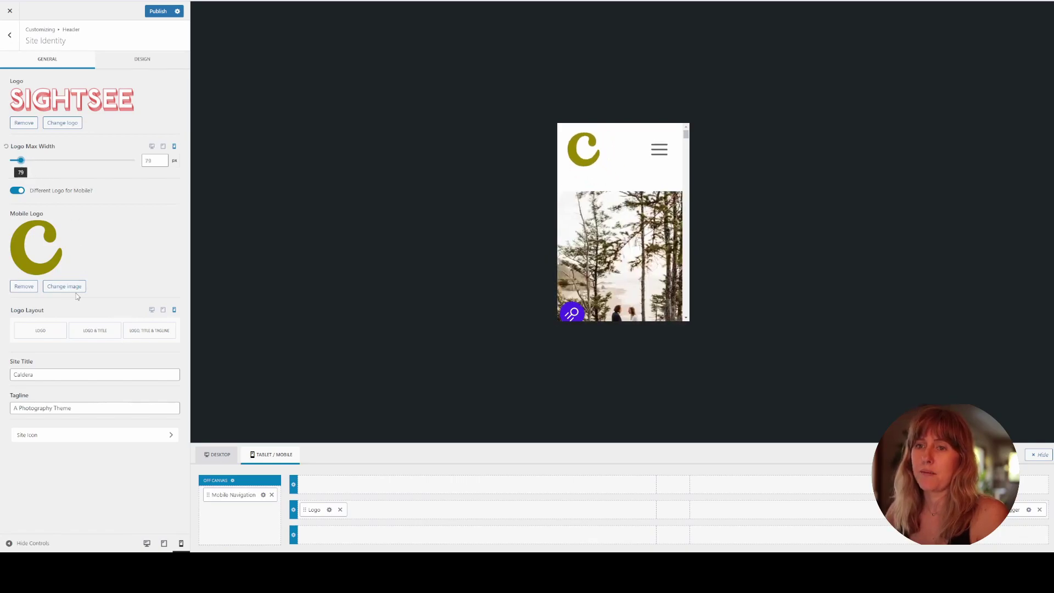
{"action": "left_click", "coordinate": [68, 442]}
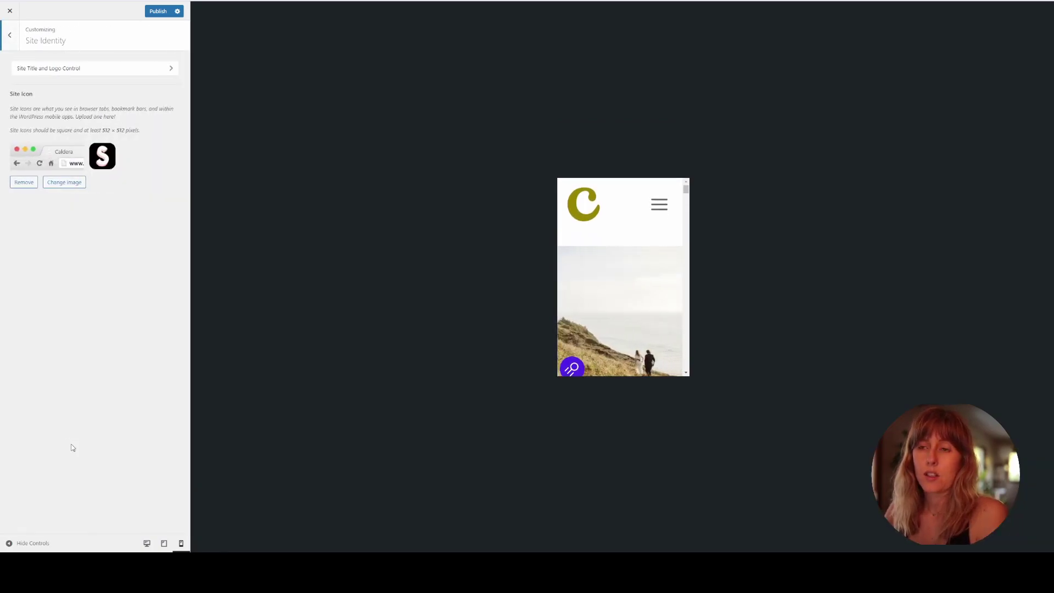